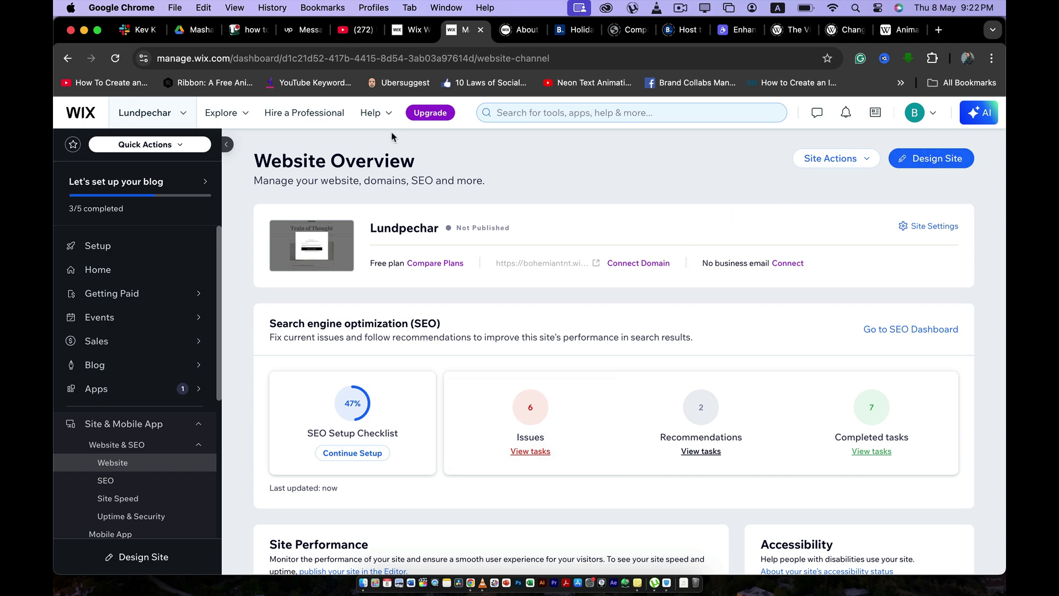
# Switch to the open Wix site editor and look over the Event Details page.
pyautogui.click(410, 30)
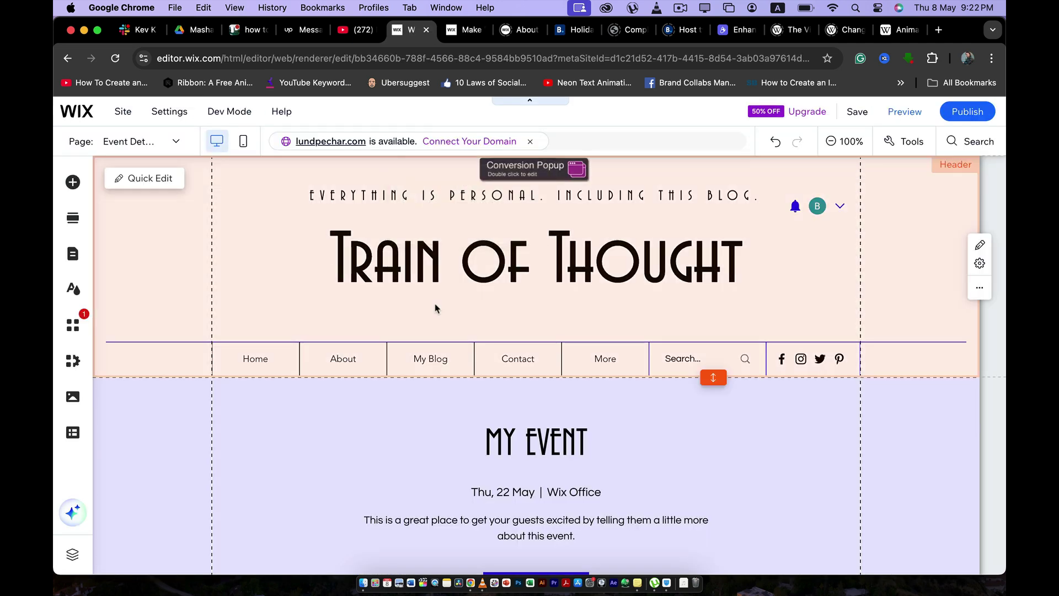
pyautogui.scroll(-8, 445, 369)
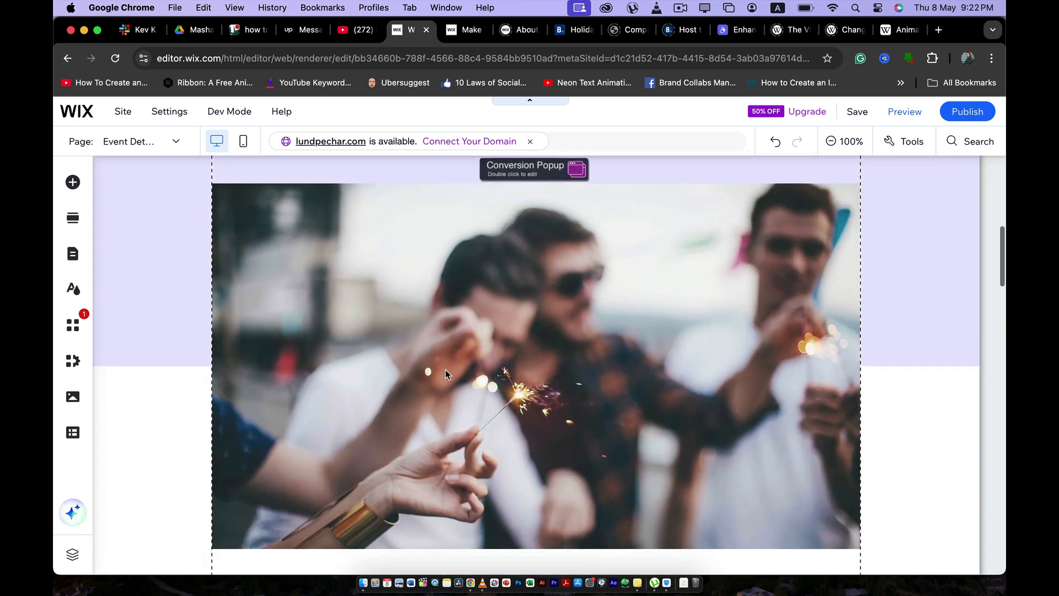
pyautogui.scroll(4, 445, 369)
pyautogui.scroll(-15, 446, 374)
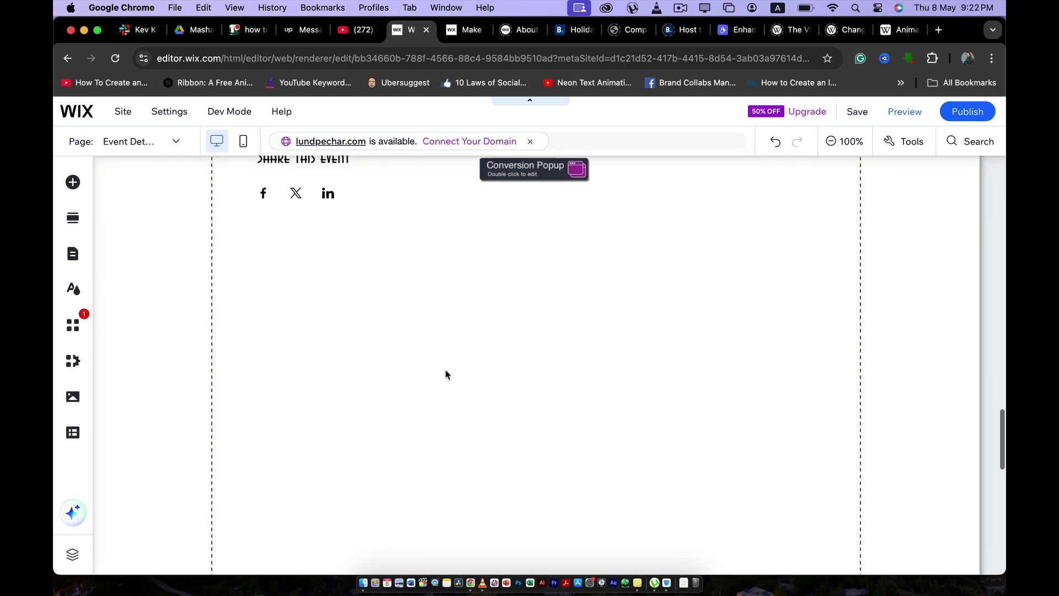
pyautogui.scroll(5, 446, 374)
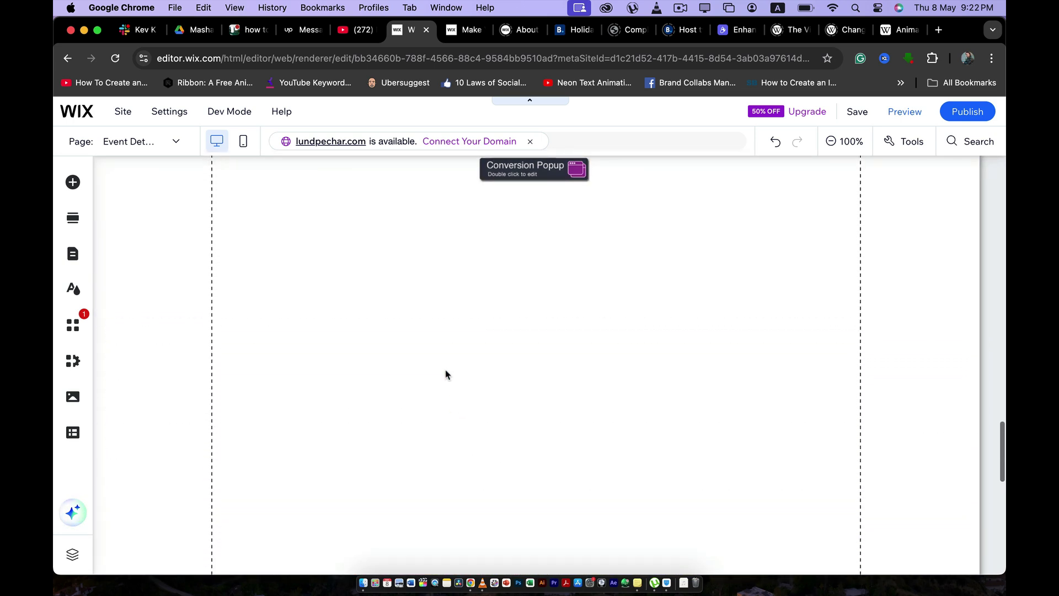
pyautogui.scroll(-2, 446, 375)
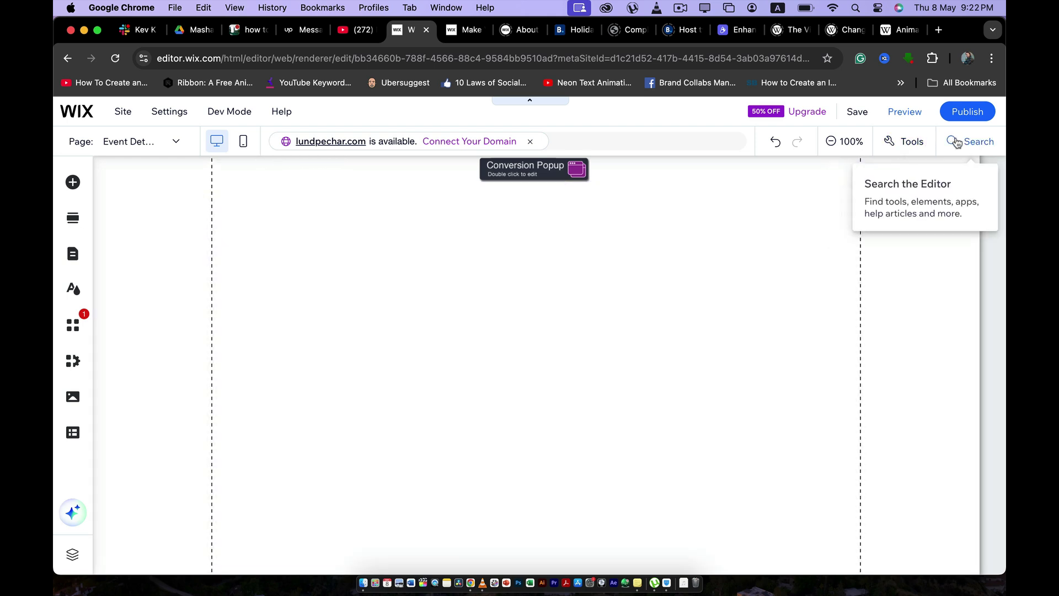
# Search the editor for "form builder" and add the 123 Form Builder & Payments app to the site, accepting its permissions.
pyautogui.click(956, 141)
pyautogui.write('f')
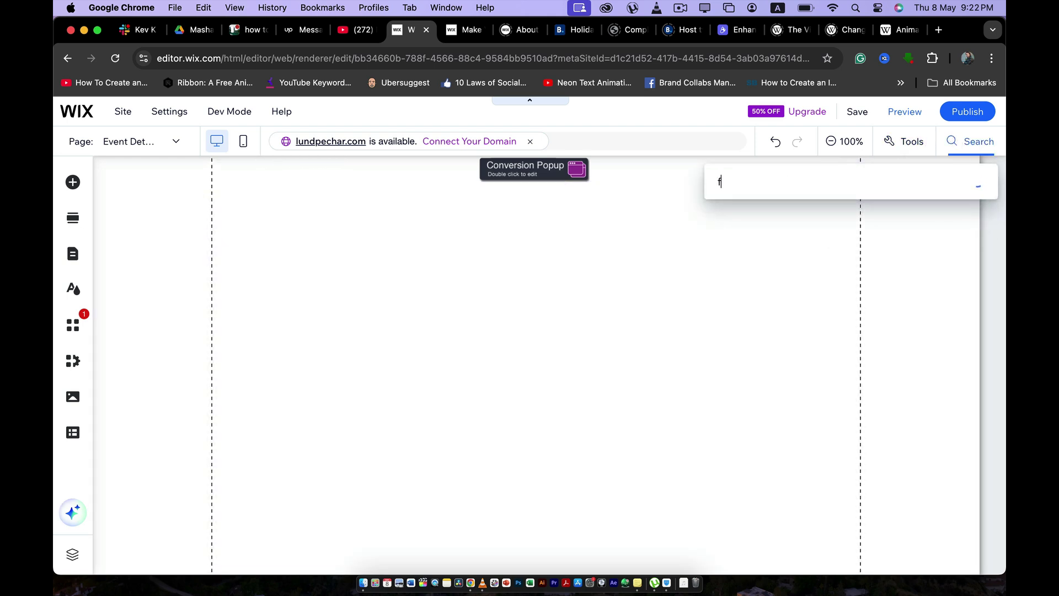
pyautogui.write('orm builder')
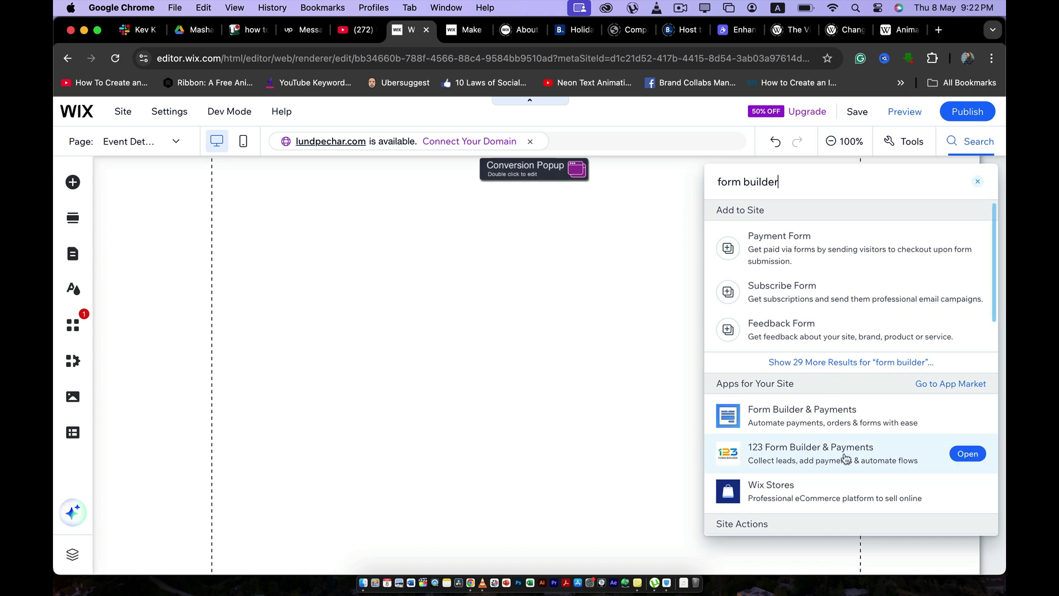
pyautogui.click(969, 454)
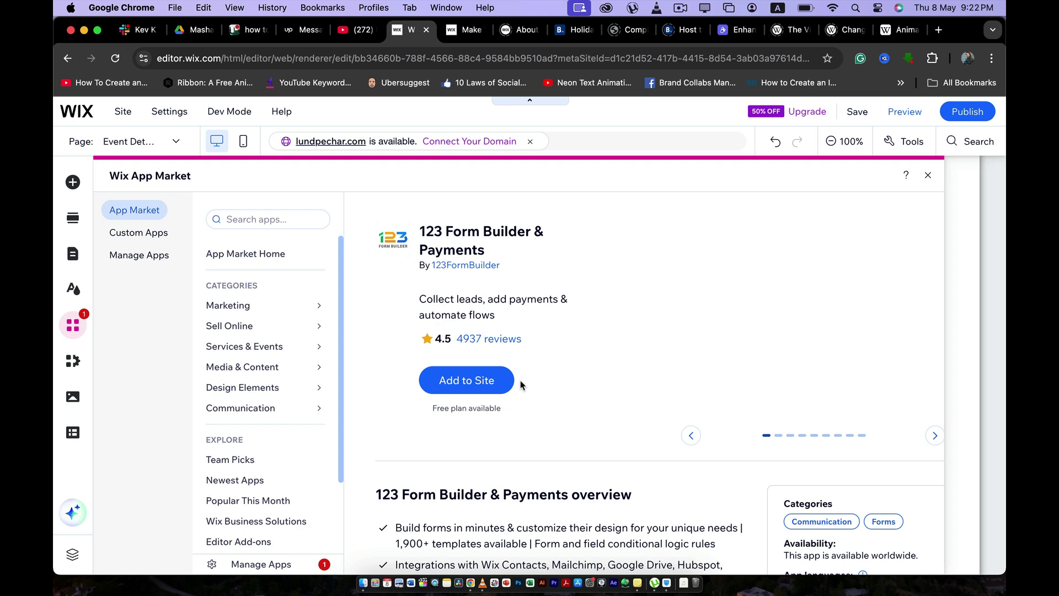
pyautogui.click(465, 384)
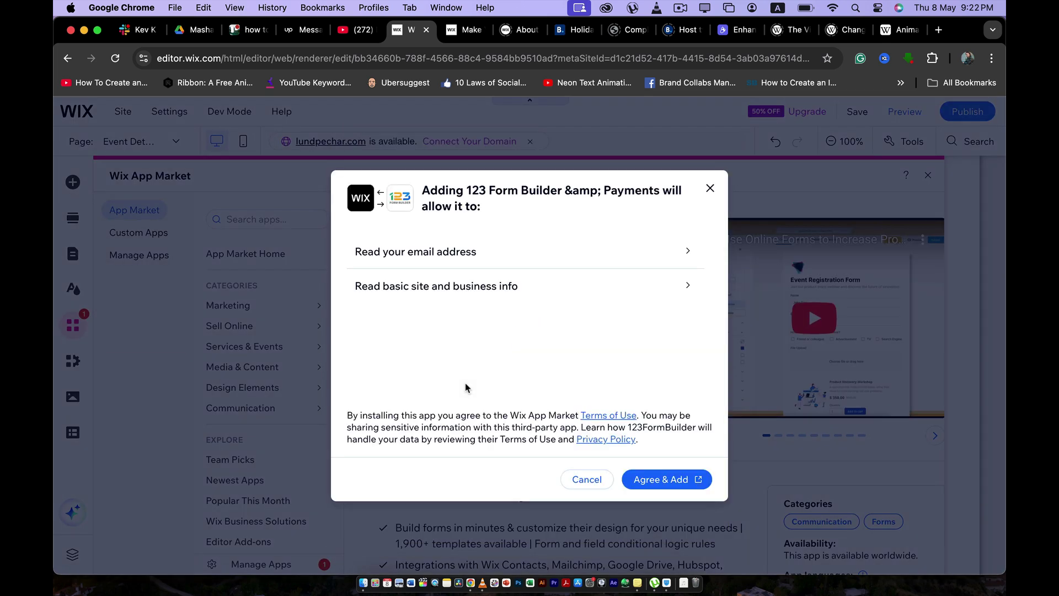
pyautogui.click(689, 480)
pyautogui.click(677, 480)
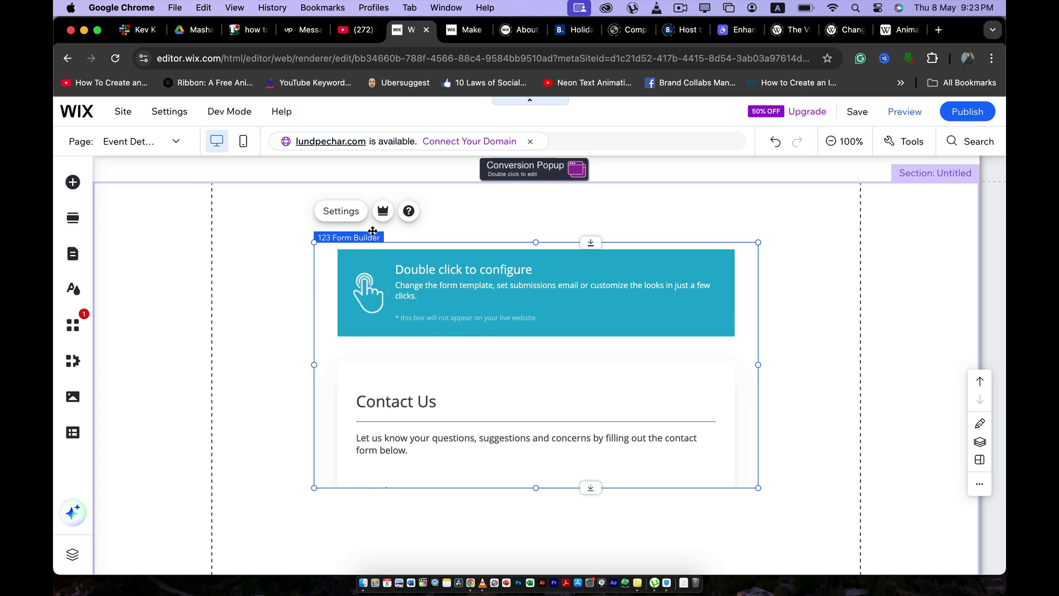
# Apply the Order Form template to the 123 Form Builder element and start customizing it.
pyautogui.click(340, 211)
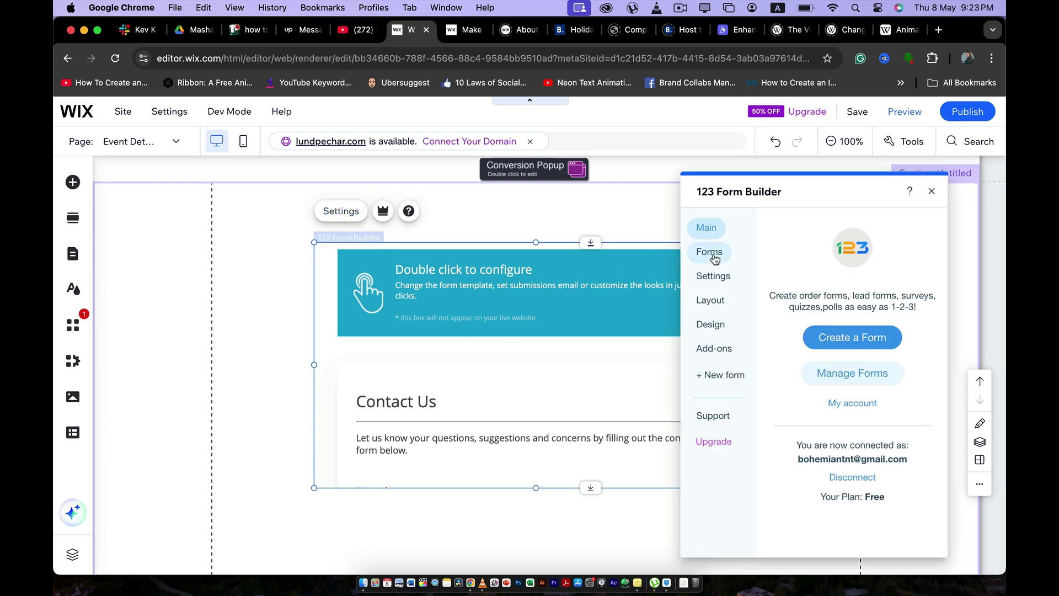
pyautogui.click(712, 253)
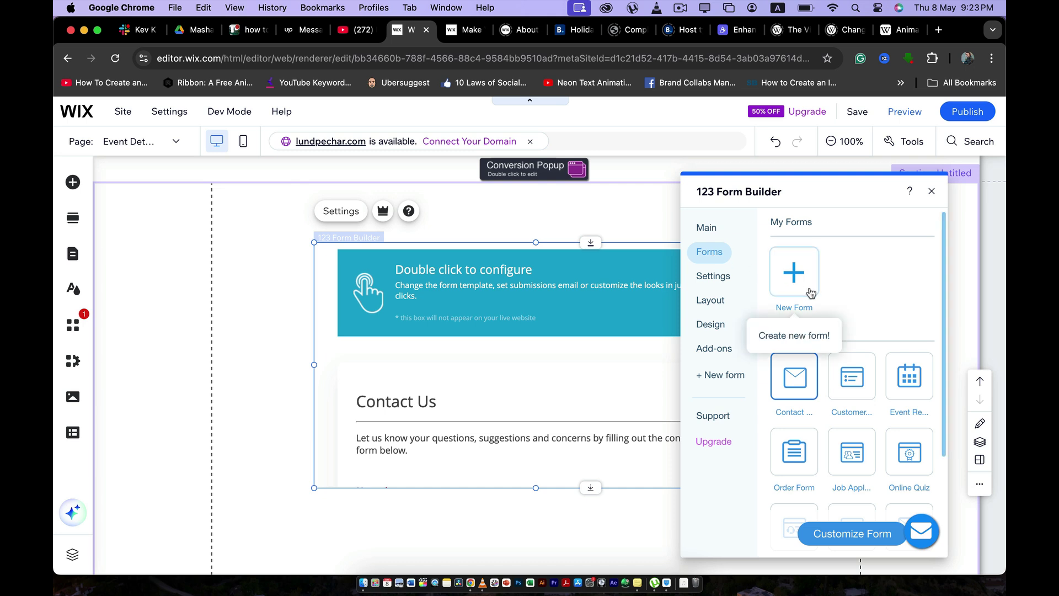
pyautogui.click(790, 460)
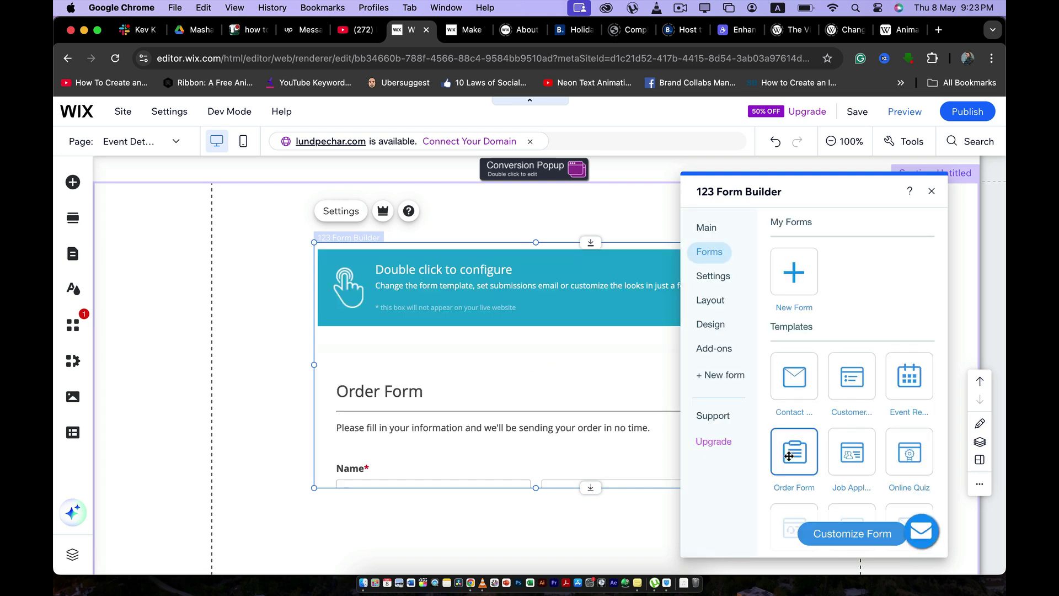
pyautogui.click(849, 536)
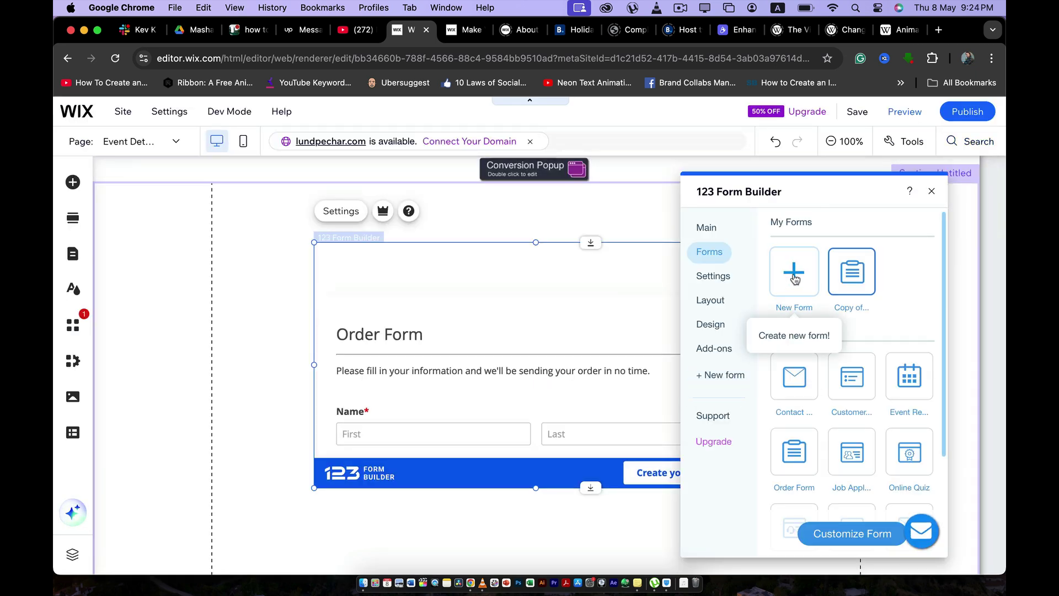
# Start a new form and complete the onboarding survey with Applications forms, 1 - 9 permanent employees and Arts / Entertainment / Sports.
pyautogui.click(795, 279)
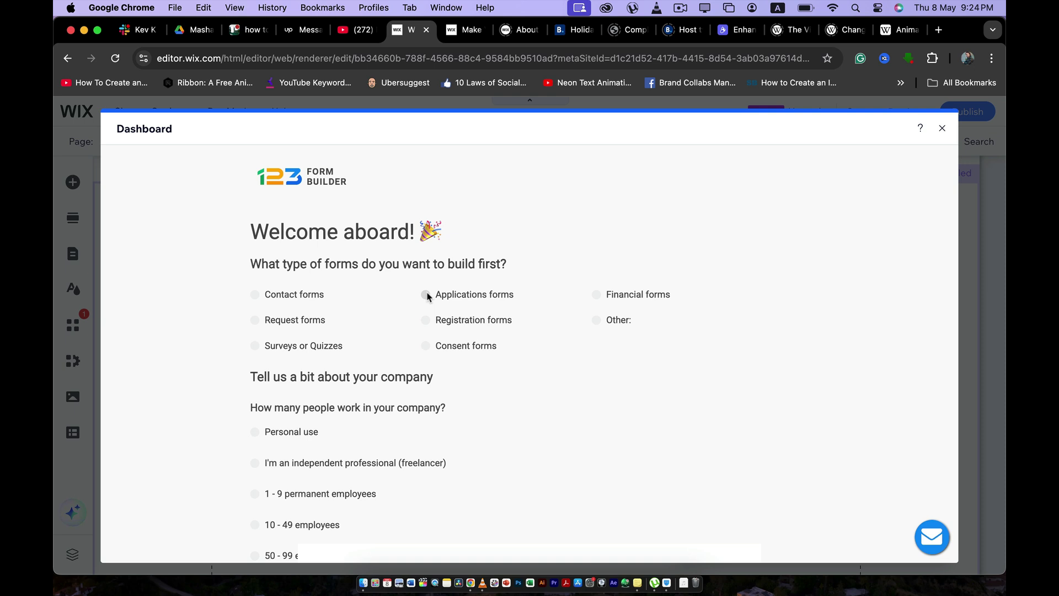
pyautogui.scroll(-5, 386, 356)
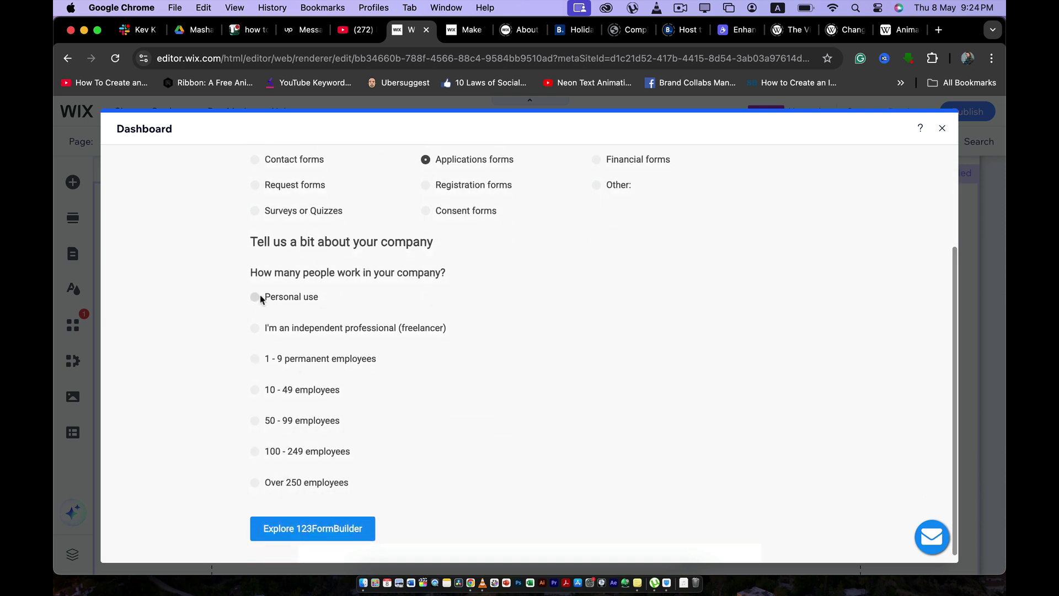
pyautogui.click(255, 297)
pyautogui.scroll(-1, 257, 360)
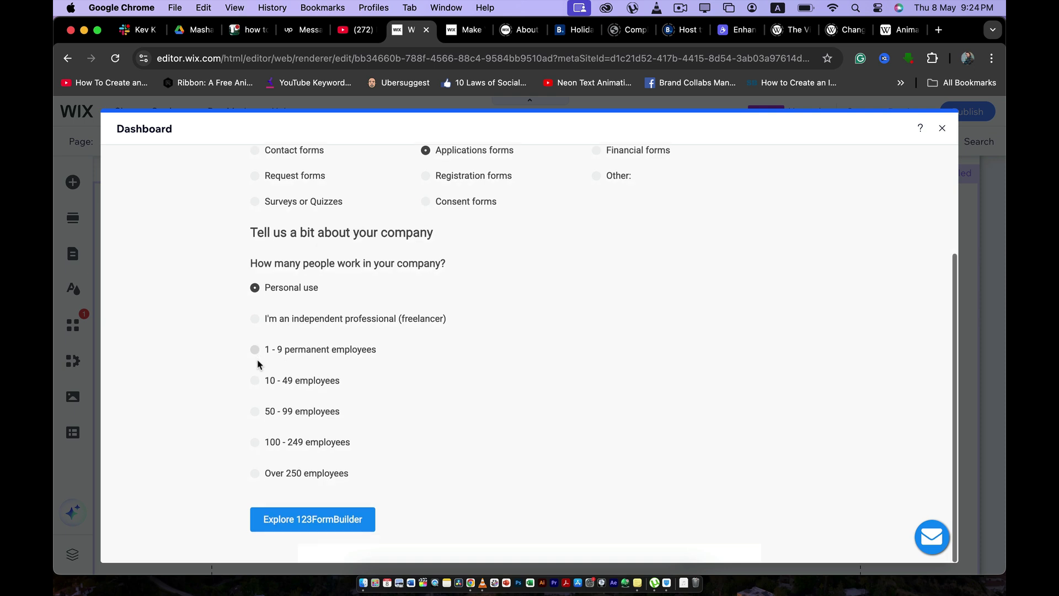
pyautogui.click(257, 351)
pyautogui.scroll(-3, 267, 355)
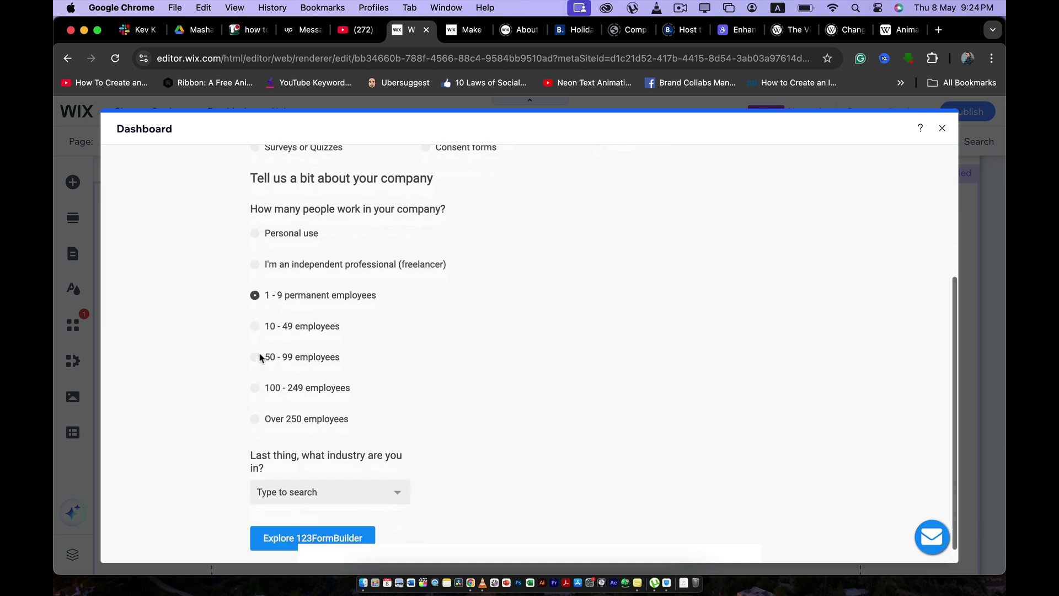
pyautogui.click(303, 473)
pyautogui.scroll(-1, 305, 406)
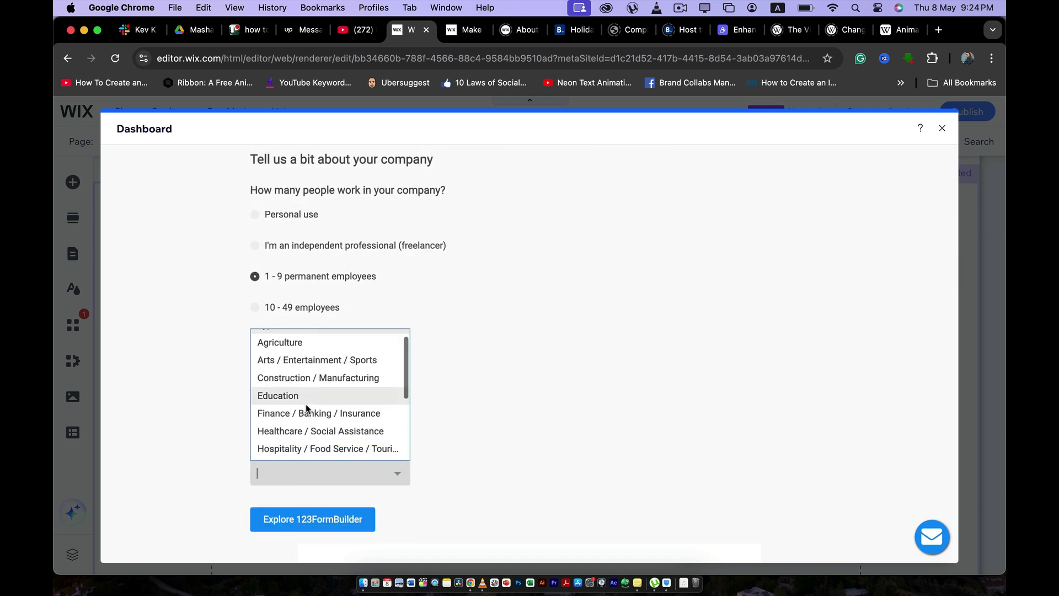
pyautogui.scroll(1, 306, 408)
pyautogui.click(322, 360)
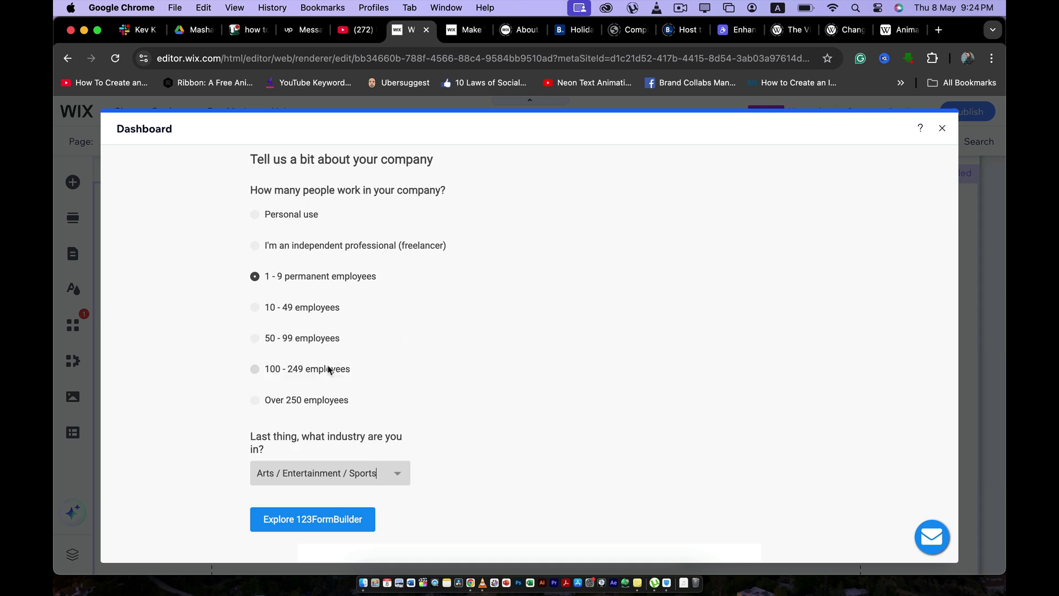
pyautogui.click(298, 521)
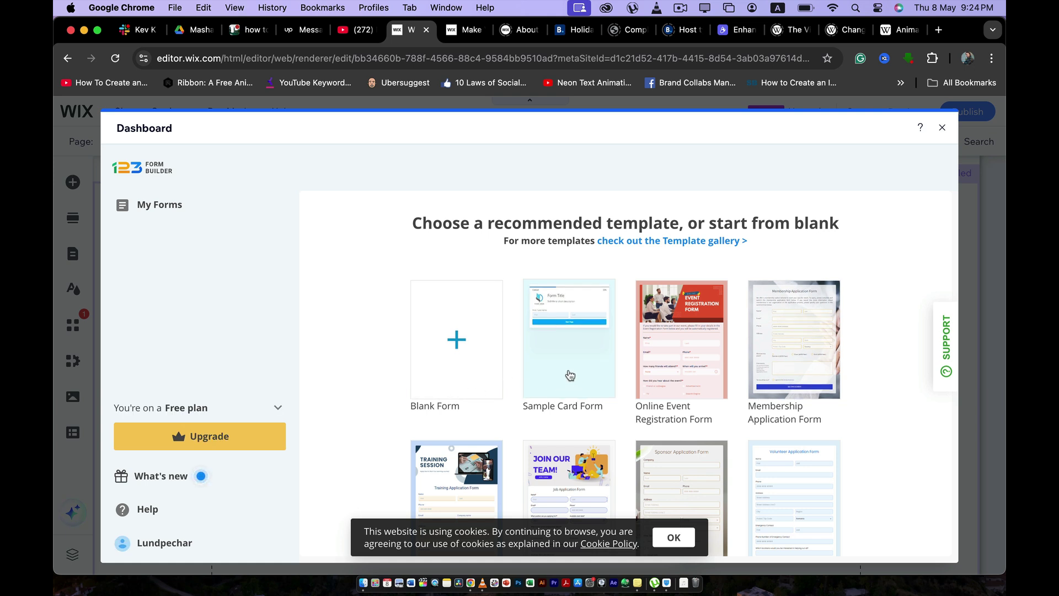
# Accept the cookie notice and create a form from the Sample Card Form template, keeping the name "Sample Card Form".
pyautogui.click(673, 536)
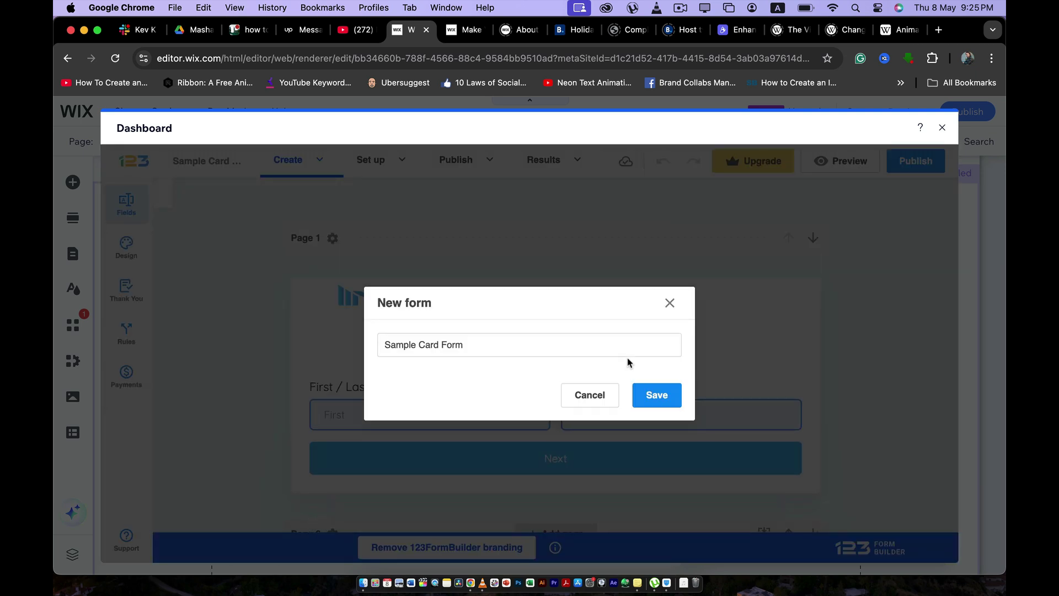
pyautogui.click(652, 394)
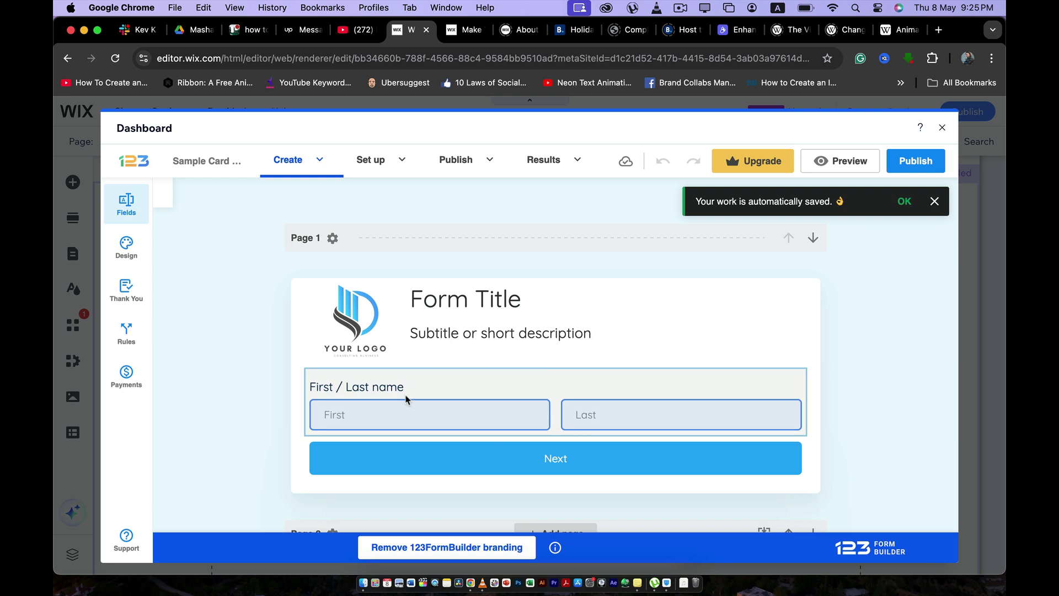
pyautogui.click(596, 467)
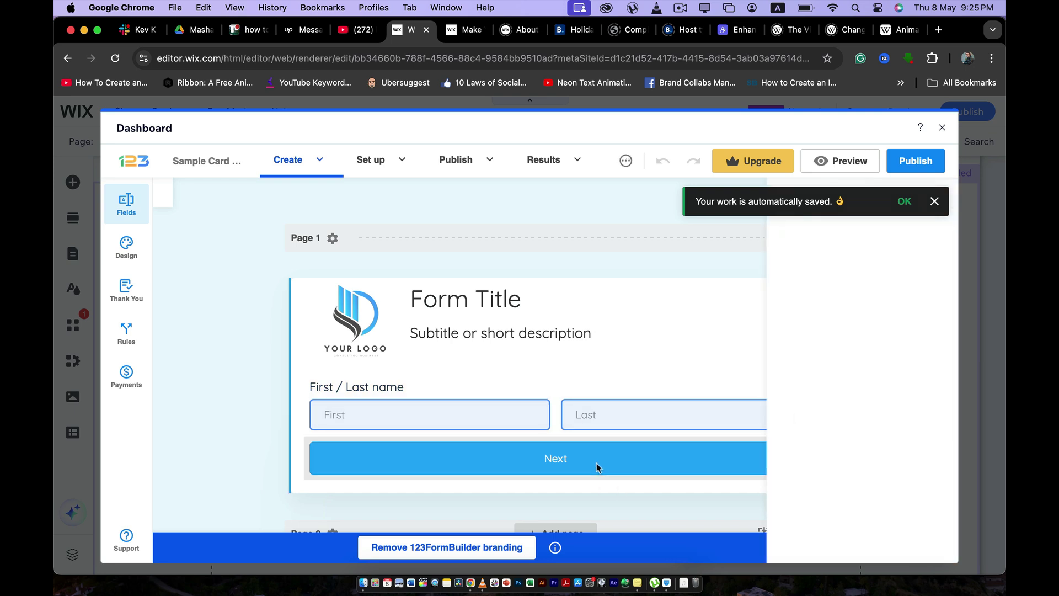
pyautogui.click(939, 203)
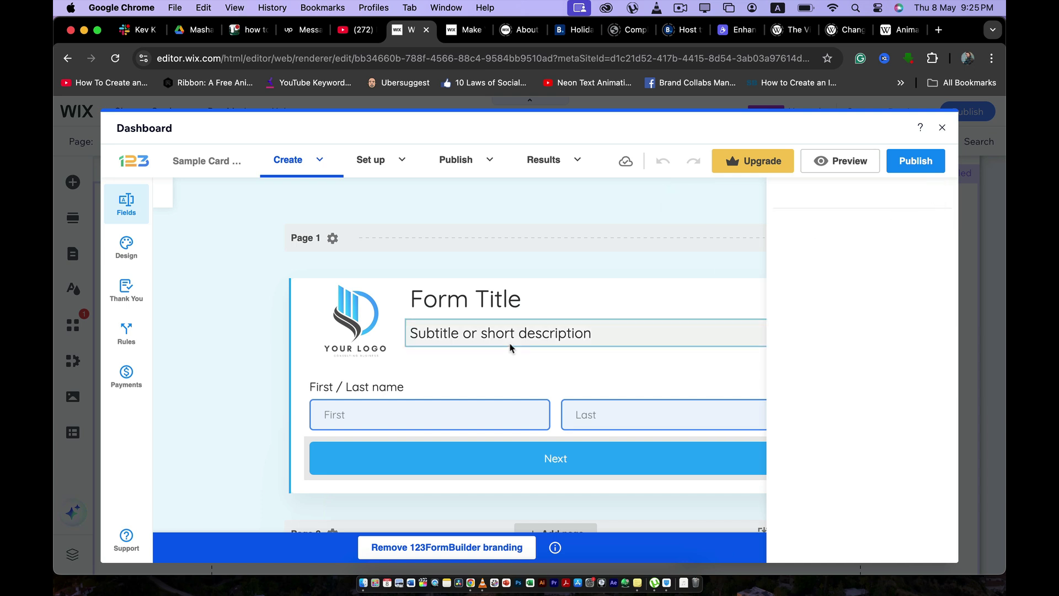
# Review the setup options of the First / Last name field, then collapse its settings.
pyautogui.click(432, 429)
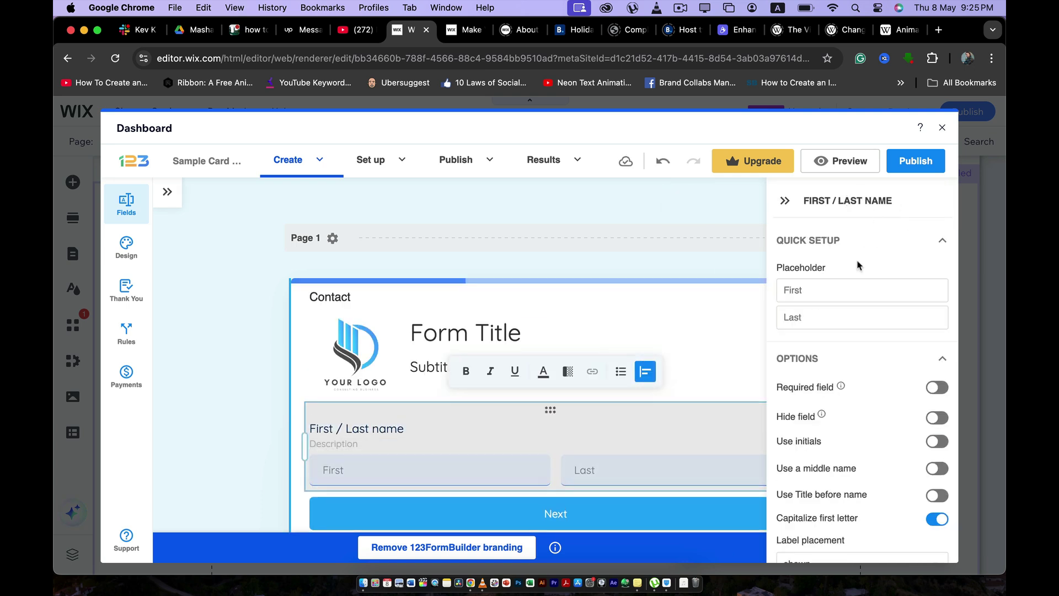
pyautogui.scroll(-1, 857, 263)
pyautogui.scroll(1, 858, 263)
pyautogui.click(786, 202)
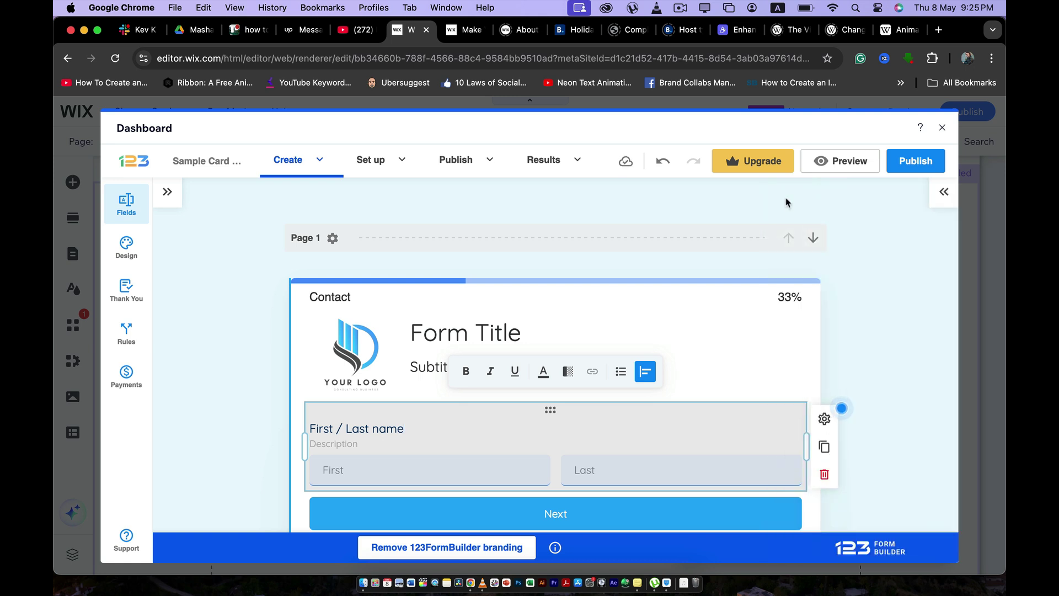
# Deselect the name field and examine the form's Contact, Email and Phone pages.
pyautogui.scroll(-2, 441, 366)
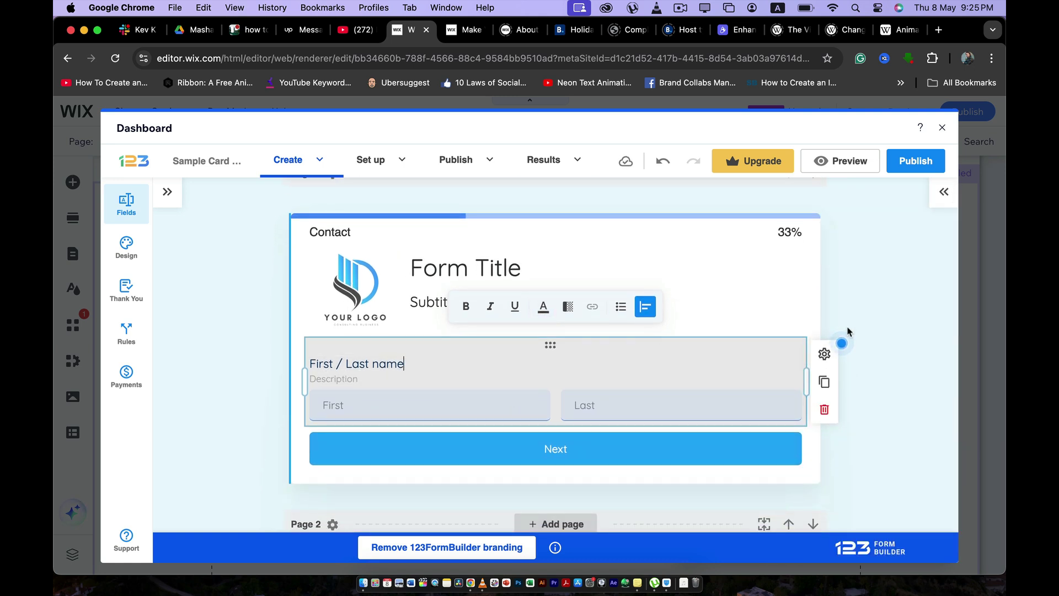
pyautogui.click(869, 311)
pyautogui.click(471, 380)
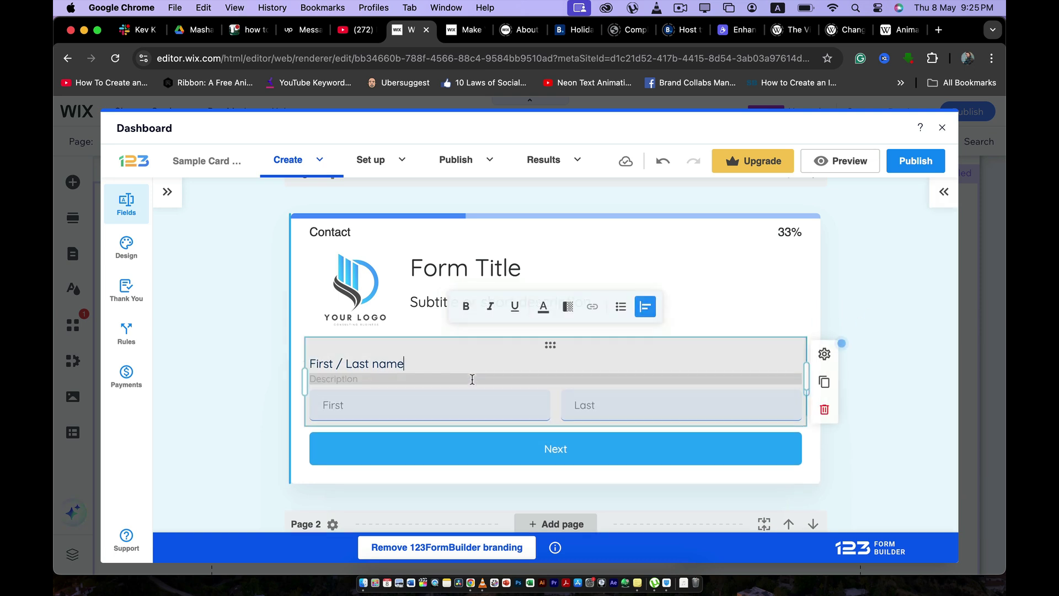
pyautogui.click(914, 300)
pyautogui.scroll(-5, 913, 300)
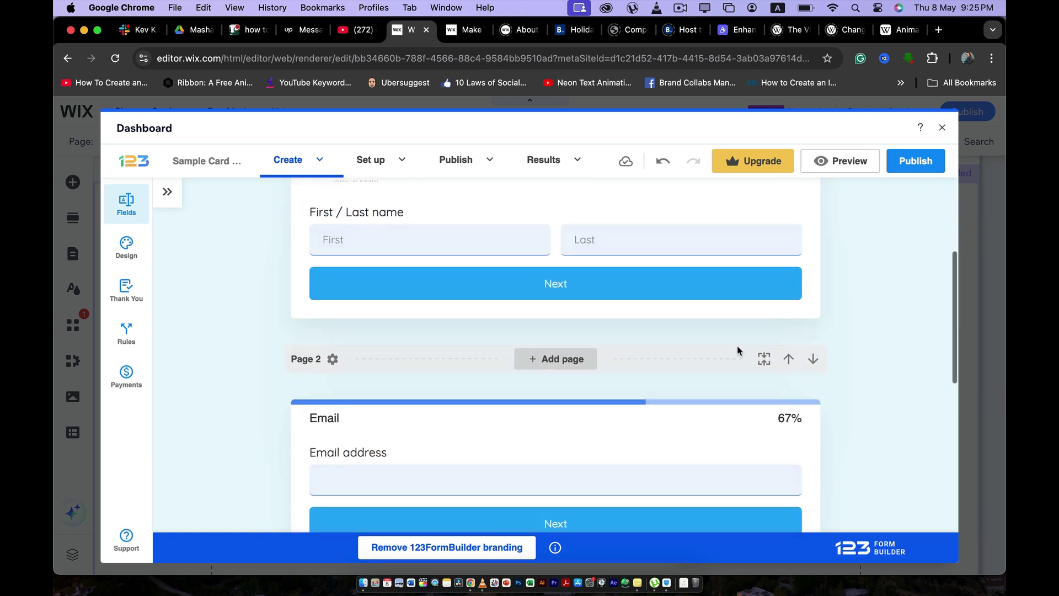
pyautogui.scroll(4, 739, 350)
pyautogui.scroll(-10, 489, 334)
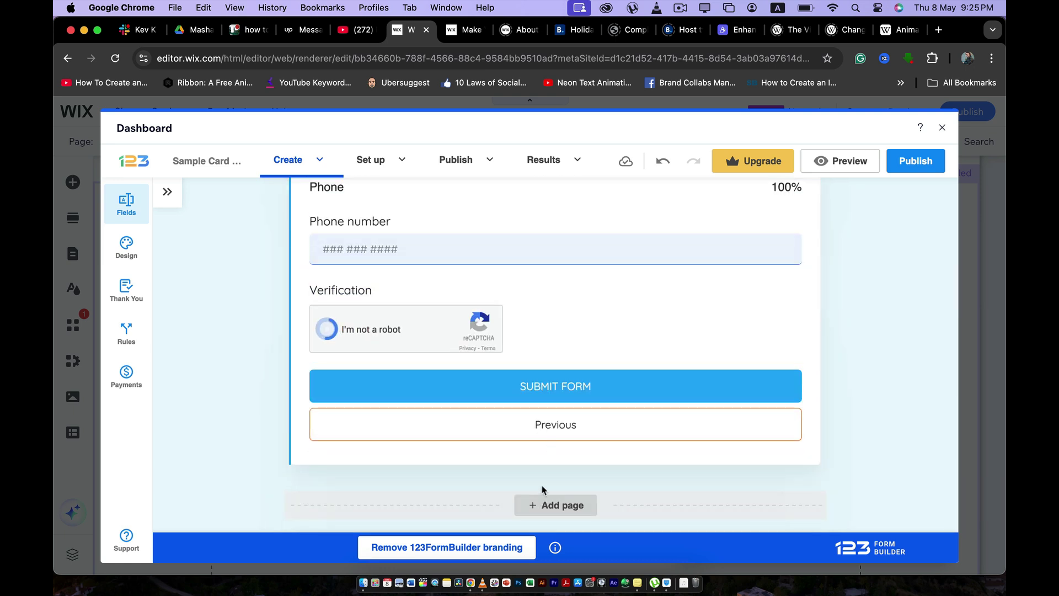
pyautogui.scroll(15, 628, 371)
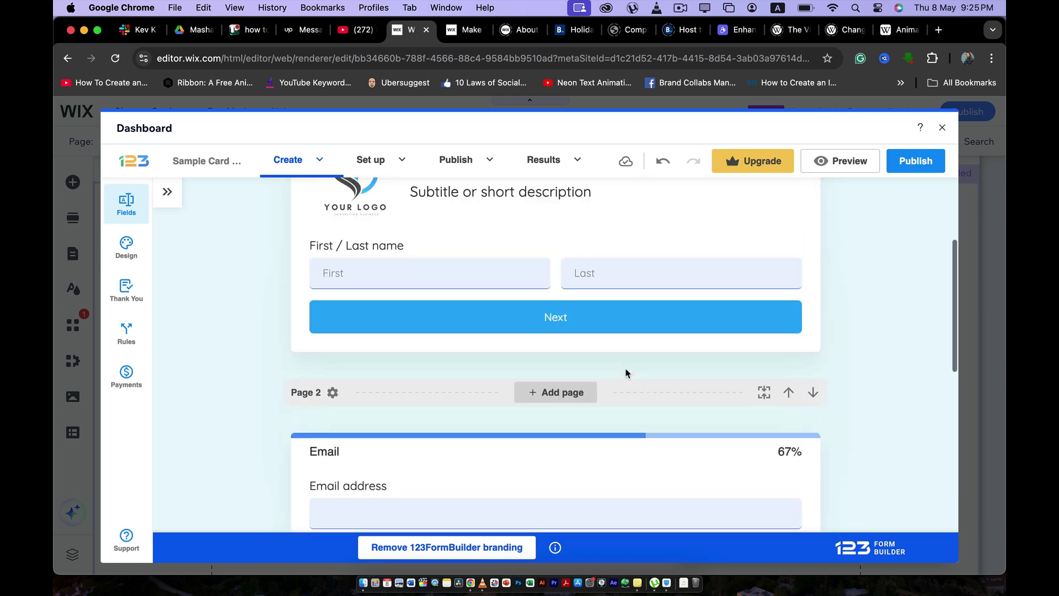
pyautogui.scroll(-10, 626, 373)
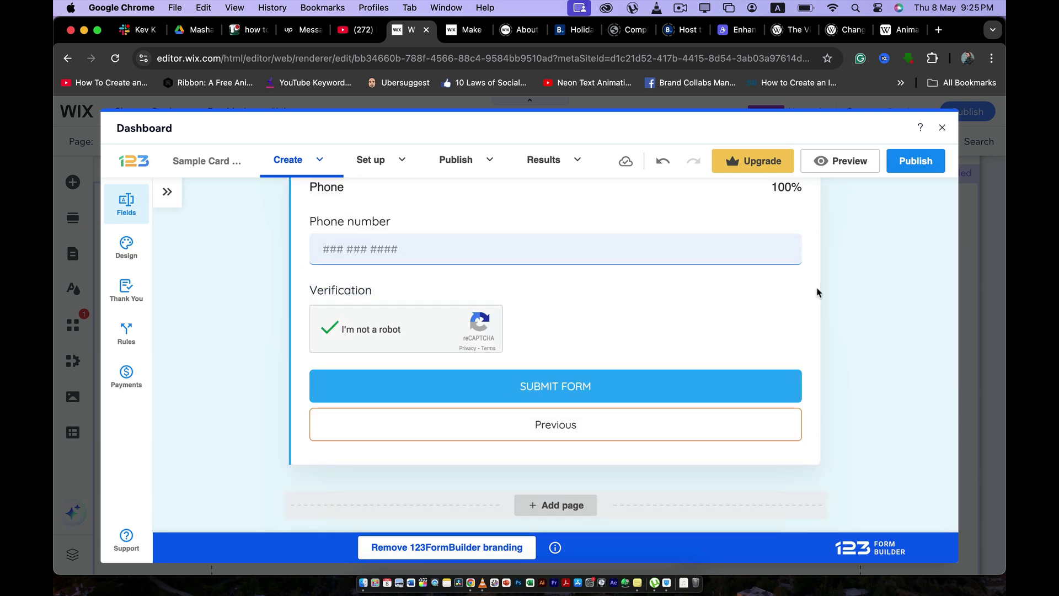
pyautogui.scroll(5, 819, 291)
pyautogui.scroll(8, 819, 291)
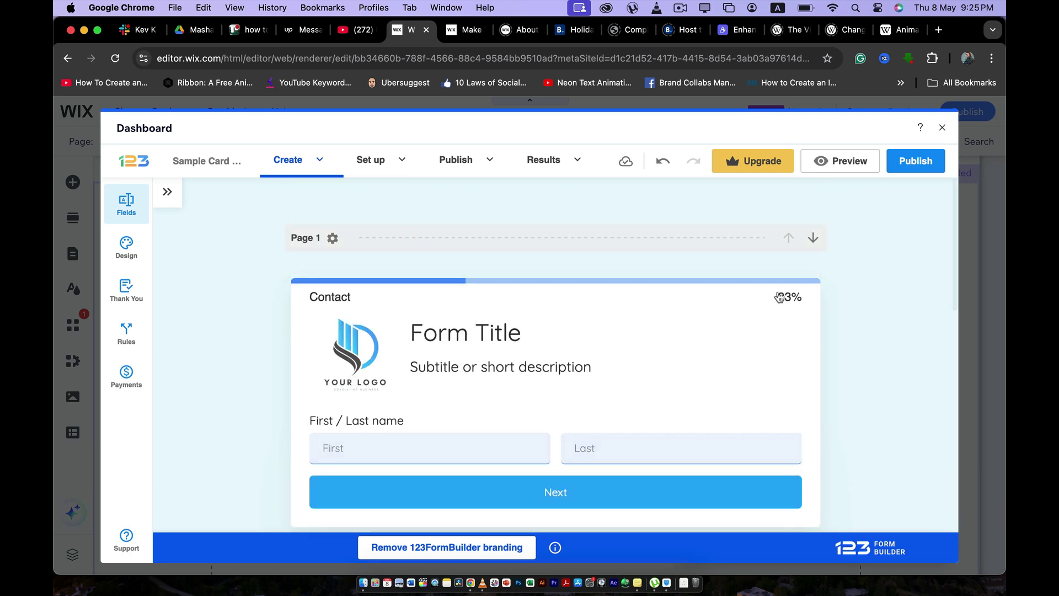
pyautogui.scroll(-4, 779, 298)
pyautogui.scroll(-3, 547, 425)
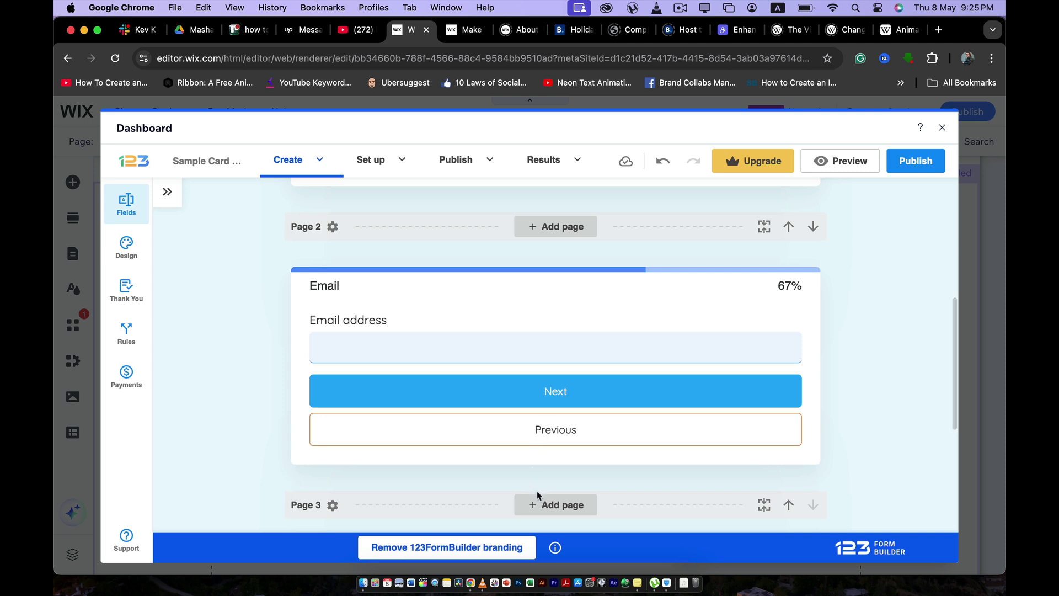
# Add a blank page to the form between the Email and Phone pages and look over its empty field area.
pyautogui.click(540, 507)
pyautogui.scroll(-7, 609, 392)
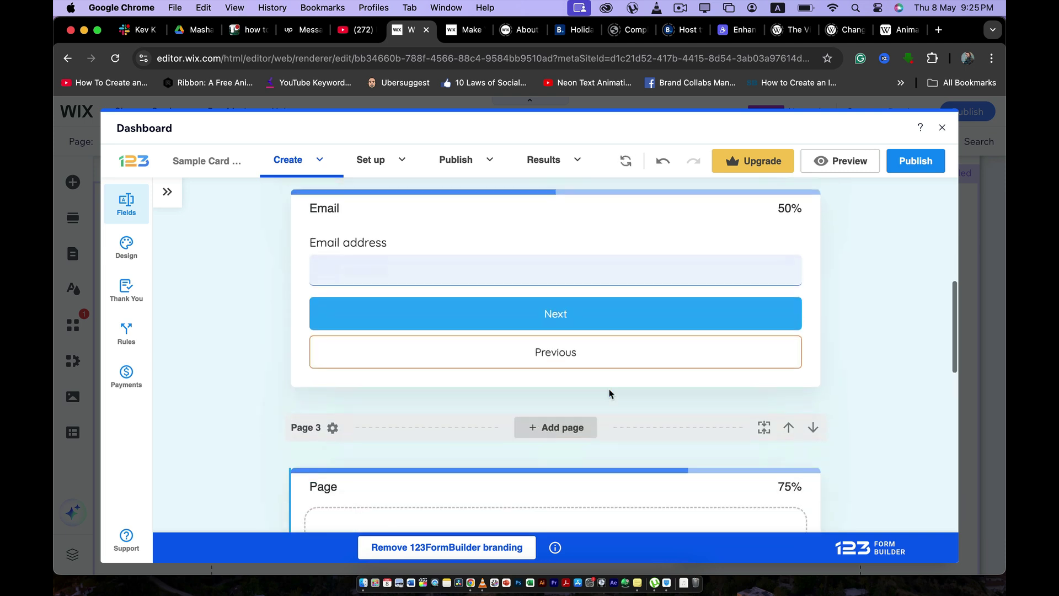
pyautogui.scroll(-3, 560, 366)
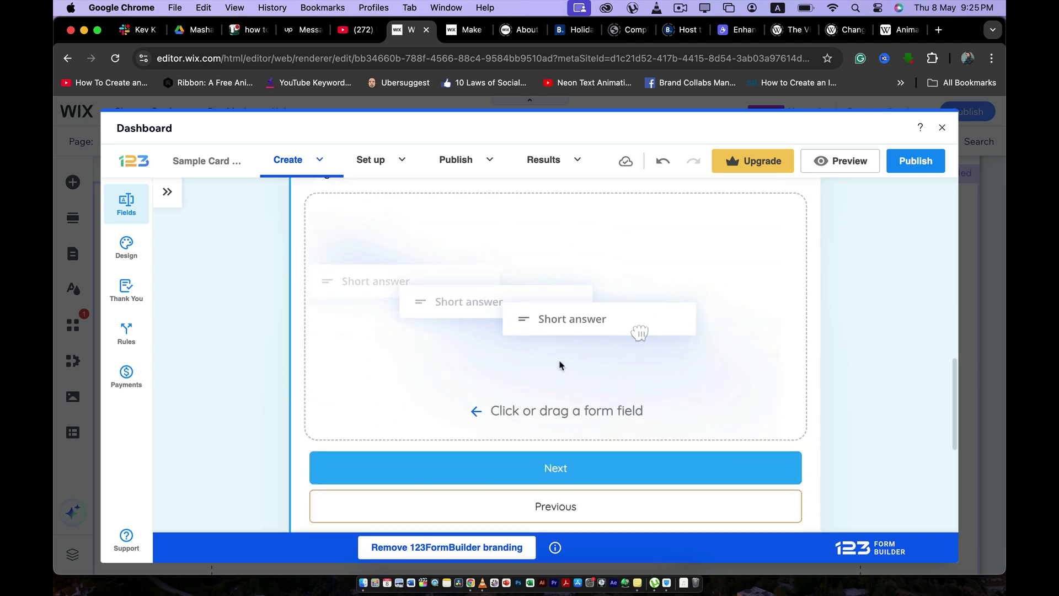
pyautogui.scroll(2, 487, 342)
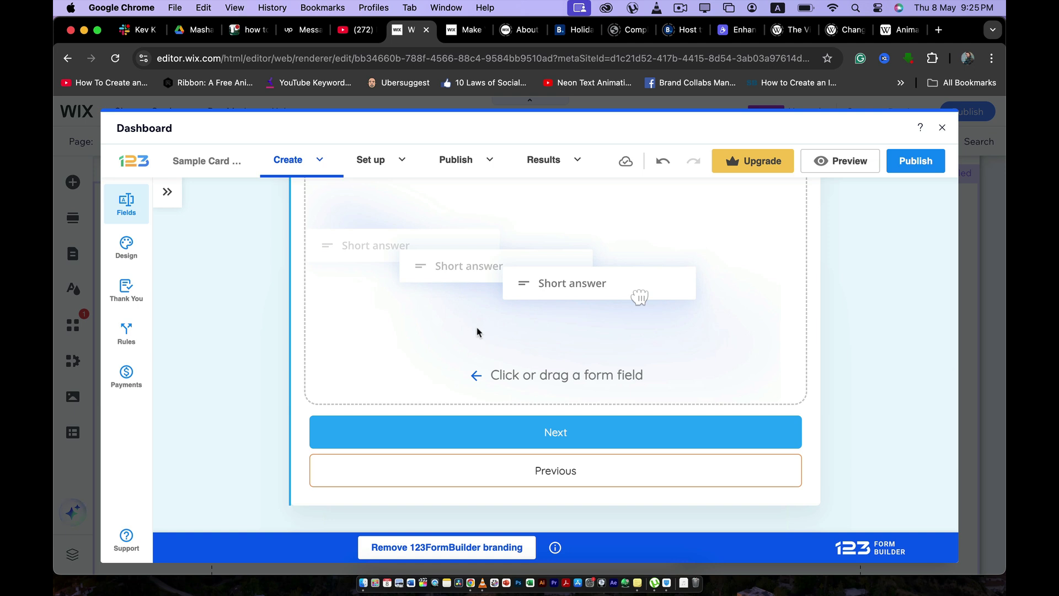
pyautogui.scroll(2, 537, 303)
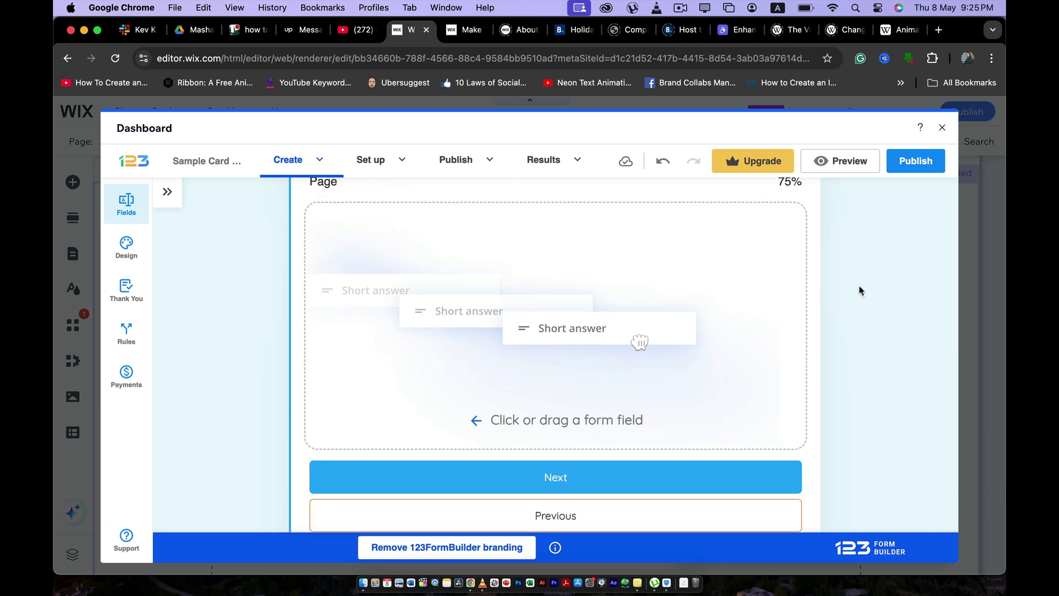
# Look back over the form up to the Contact page and close the form builder dashboard to return to the site editor.
pyautogui.scroll(6, 858, 291)
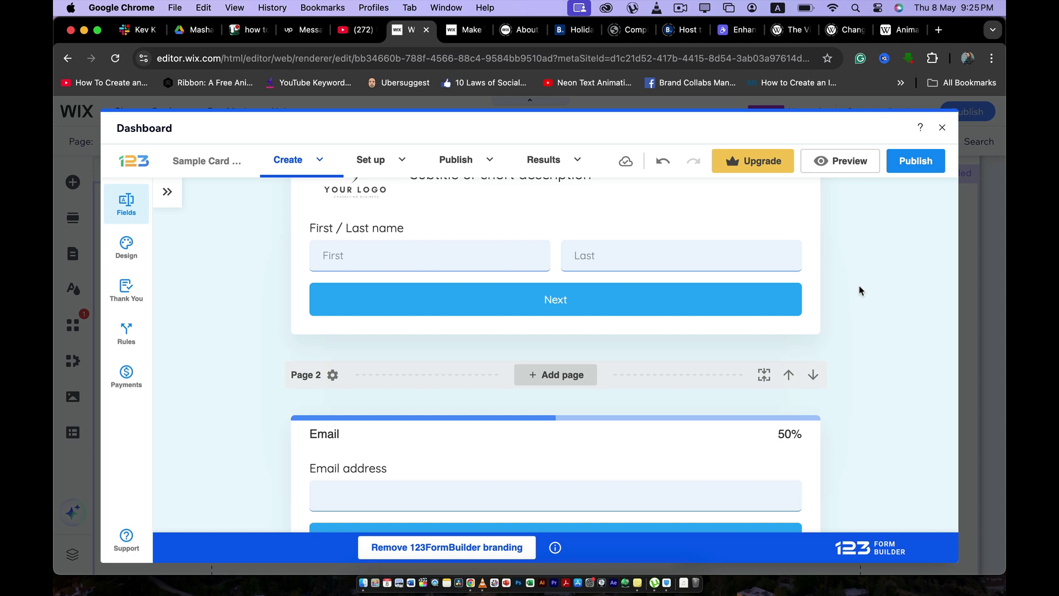
pyautogui.scroll(3, 858, 291)
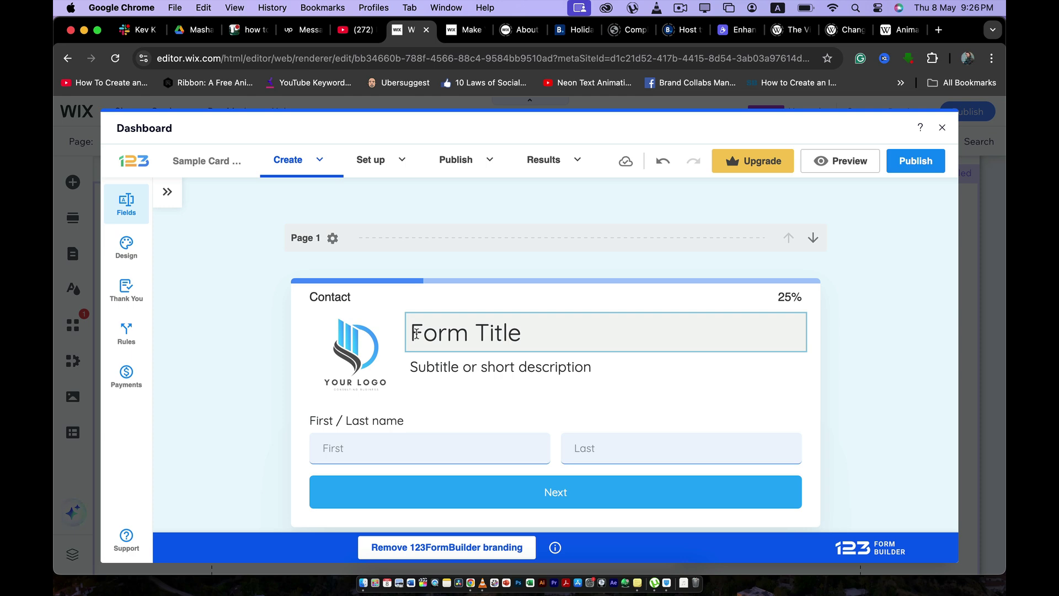
pyautogui.click(942, 127)
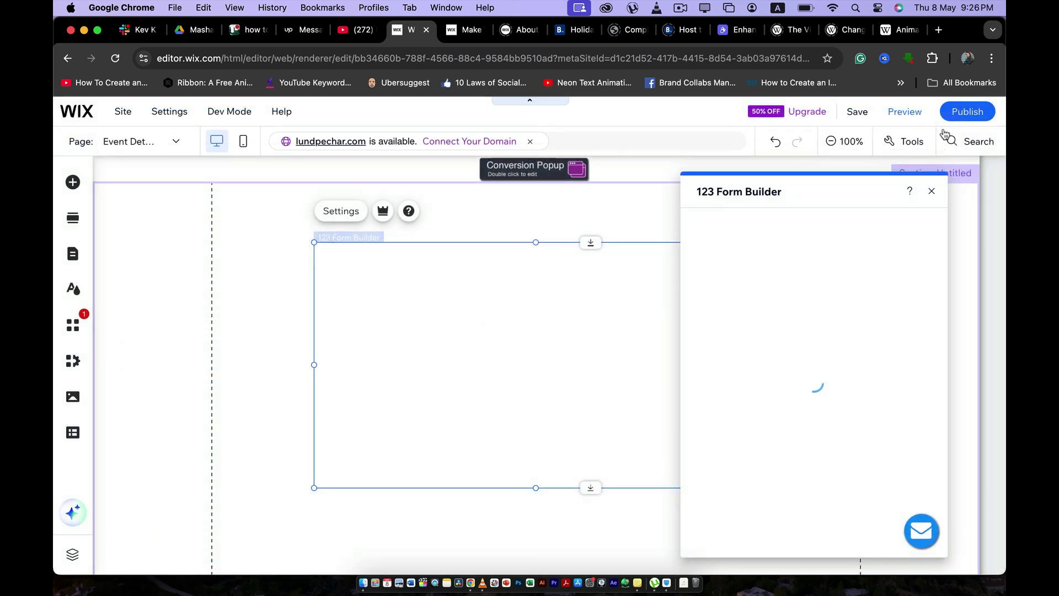